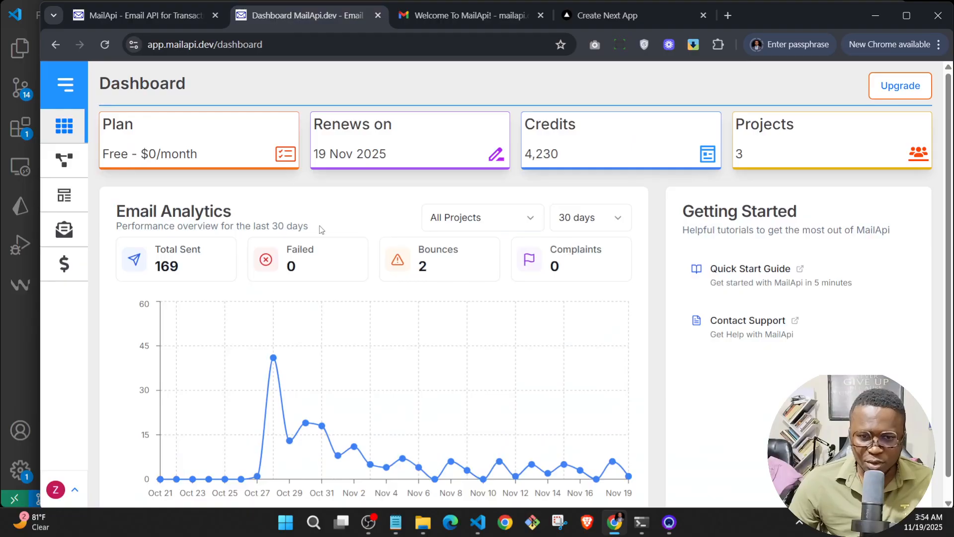
Step: Open the Testing project and view its domain verification page
mouse_move(84, 147)
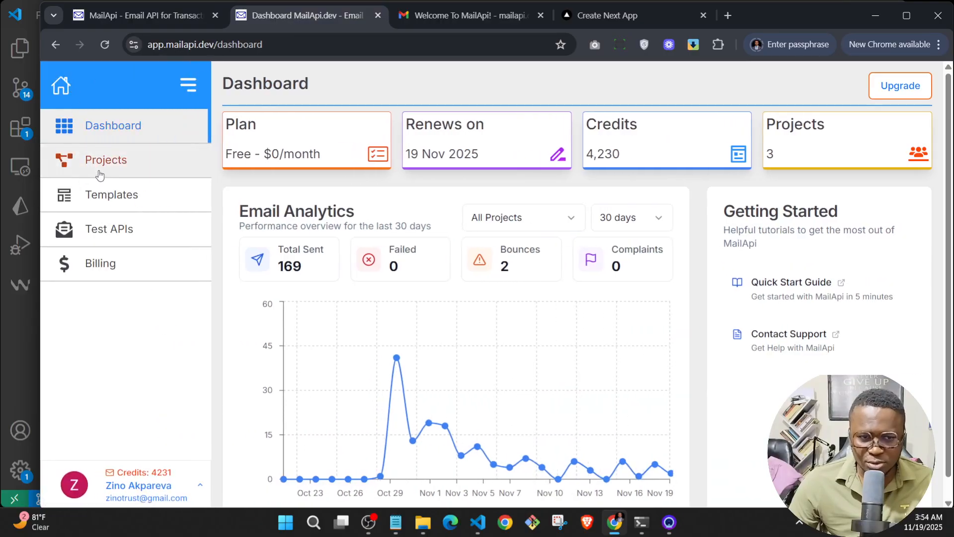
click(101, 163)
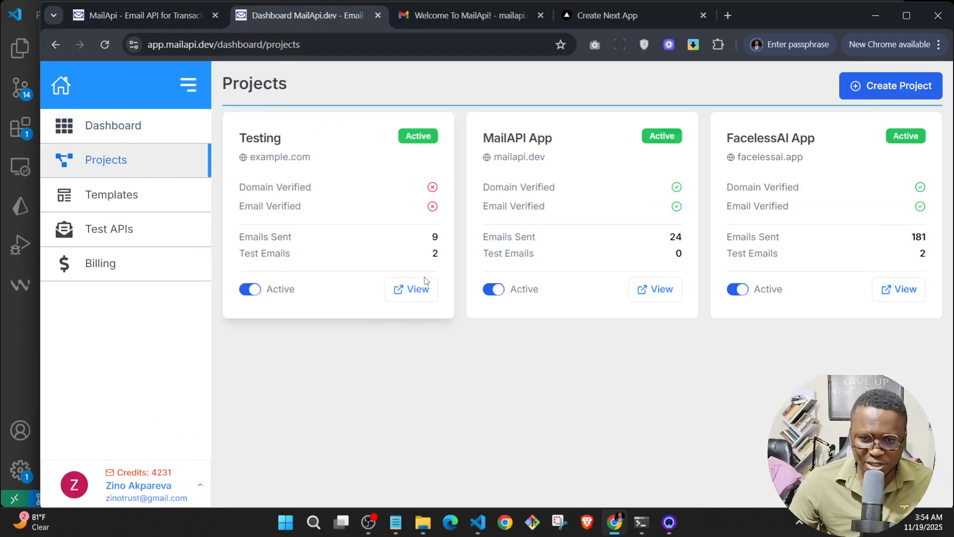
click(419, 292)
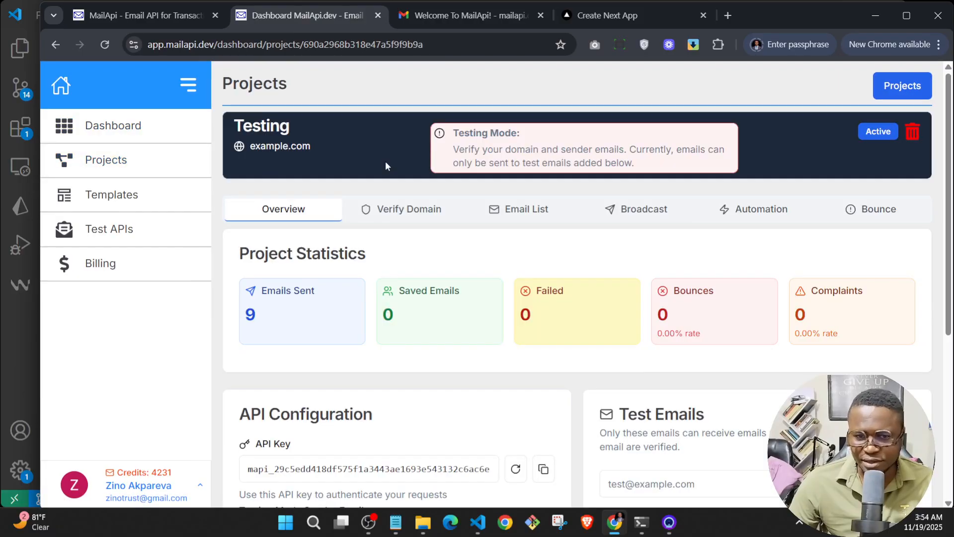
click(406, 211)
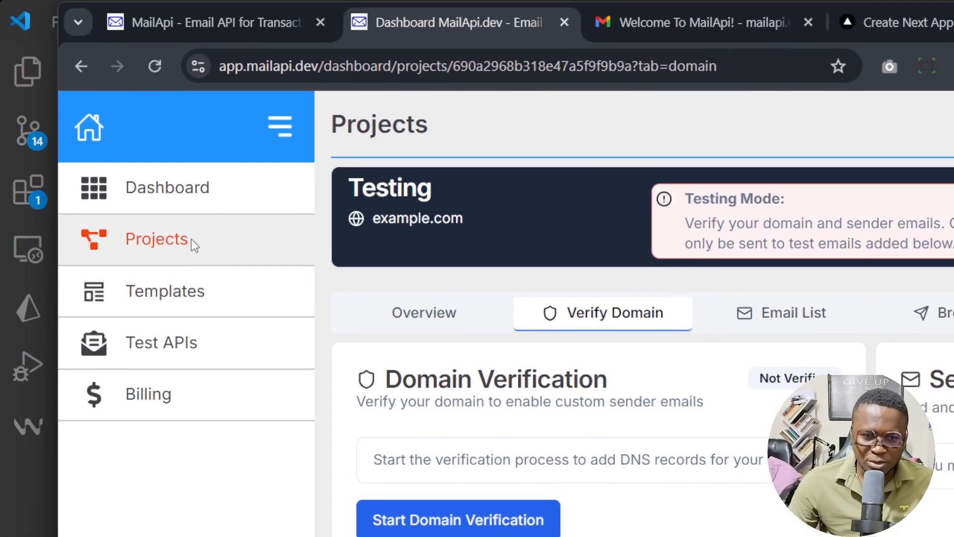
Step: Open the FacelessAI App project and show its email list
click(36, 193)
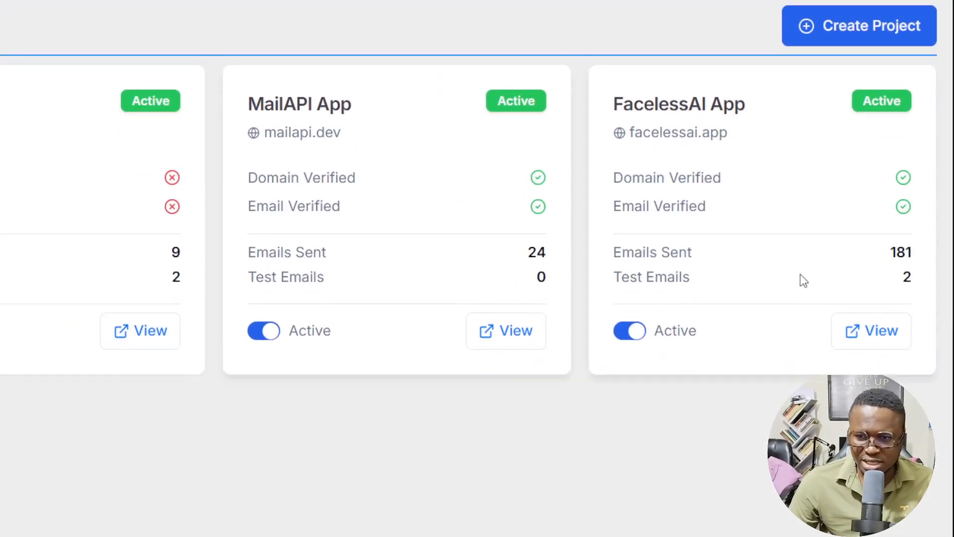
click(884, 273)
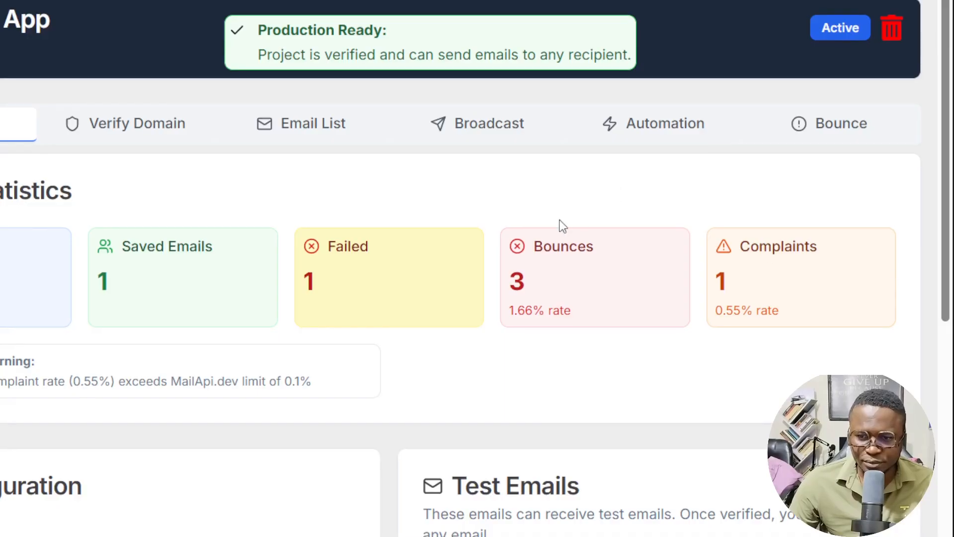
click(295, 136)
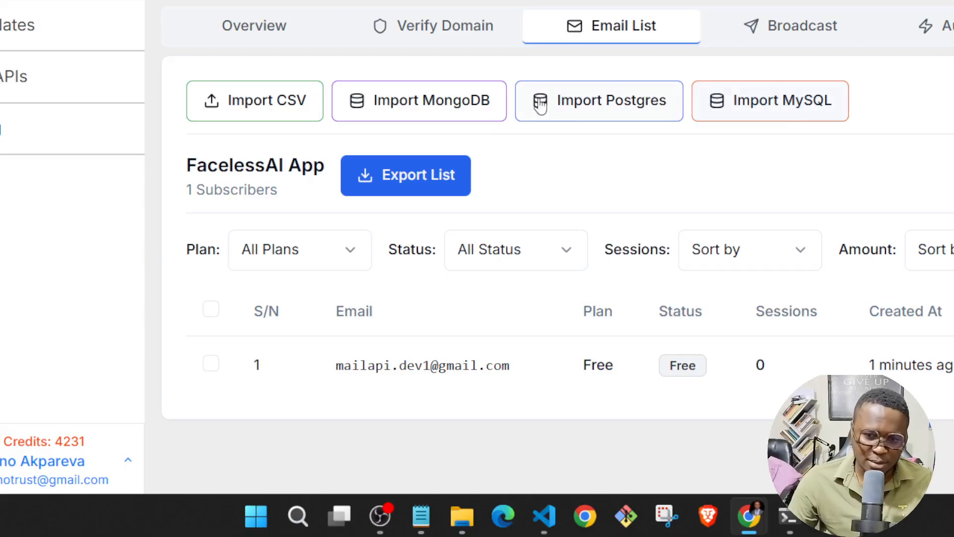
Step: Start a MongoDB import and connect to the database with its connection URI and the model name User
click(435, 112)
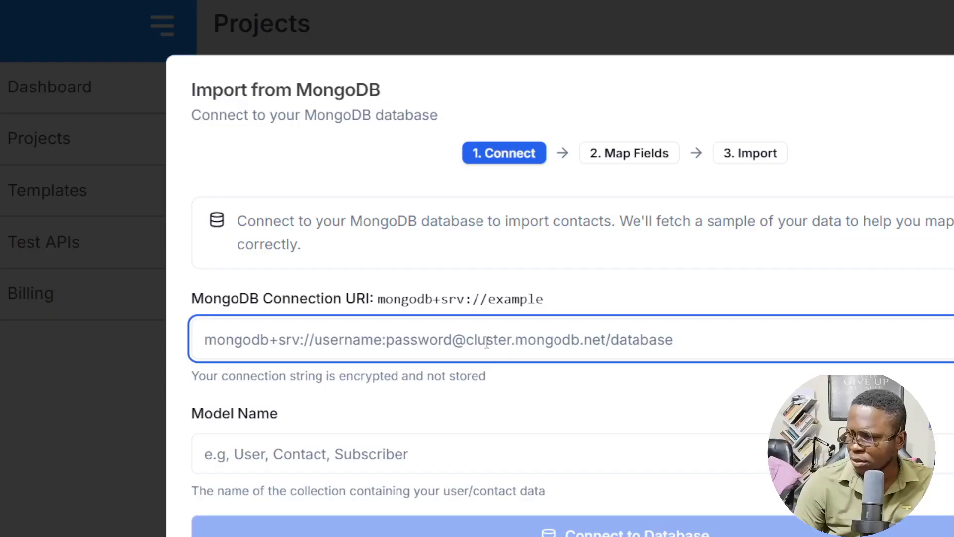
key(ctrl+v)
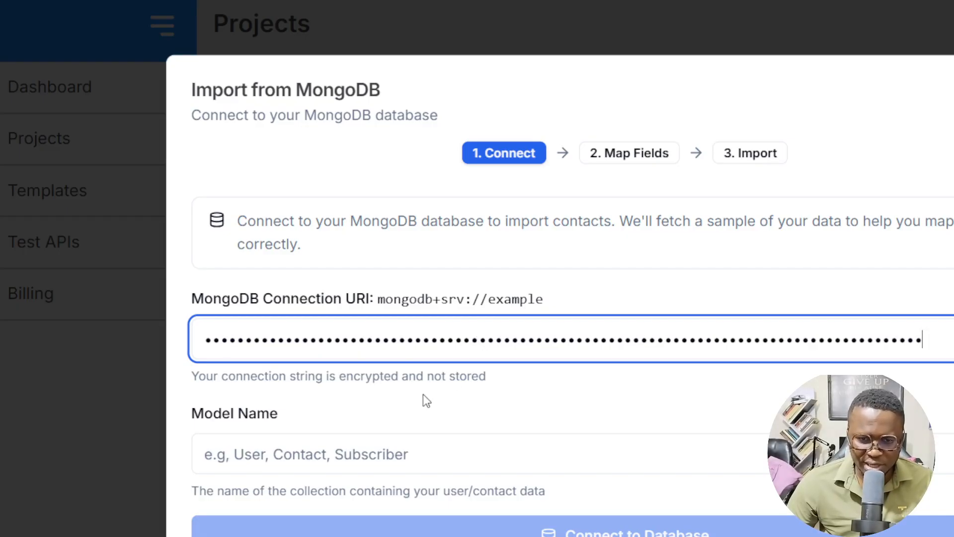
click(370, 443)
text(User)
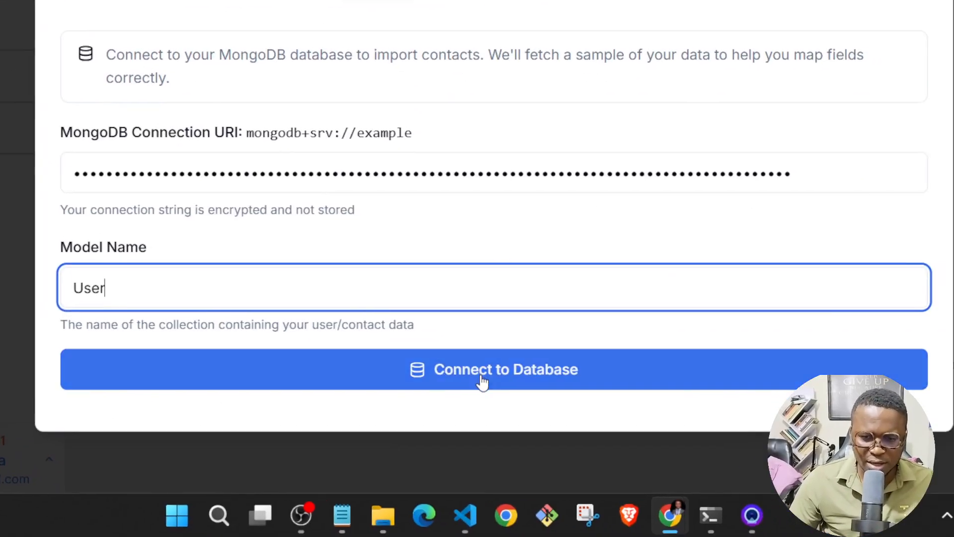
click(614, 529)
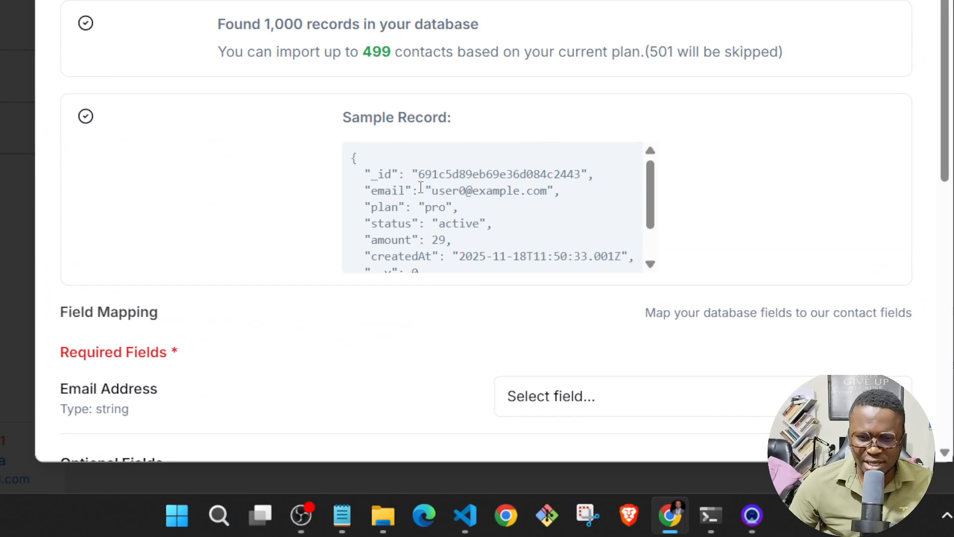
Step: Review the sample record and map the required Email Address field to the database's email field
scroll(423, 205, down, 2)
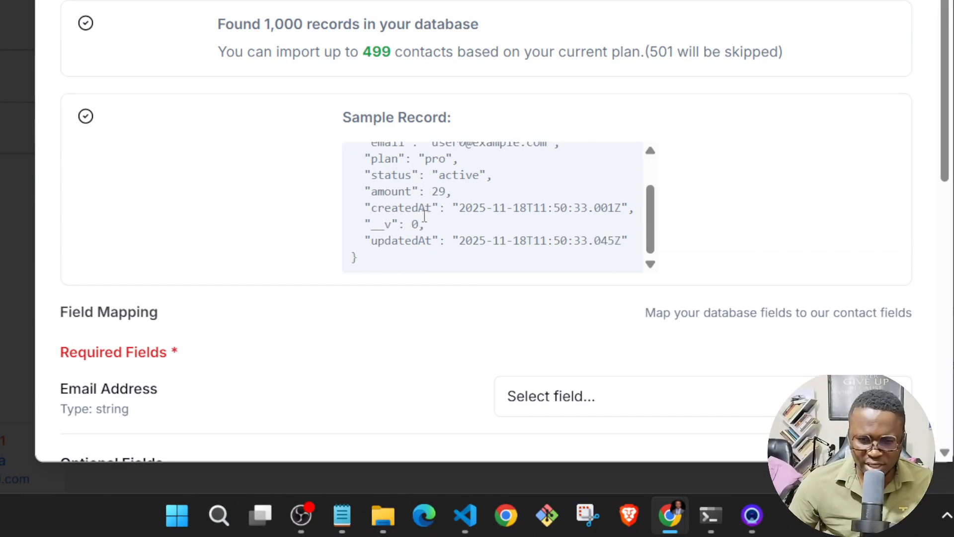
scroll(408, 213, up, 2)
scroll(269, 209, down, 4)
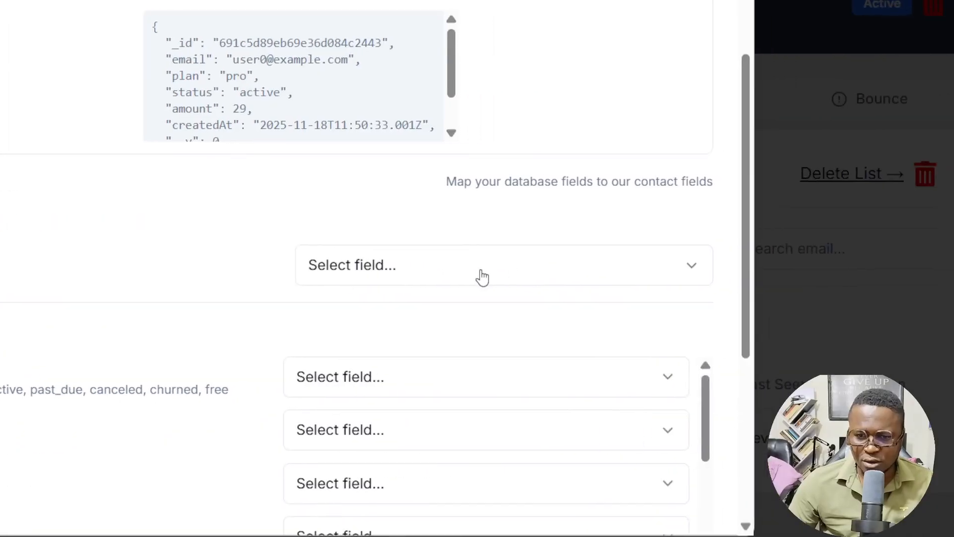
click(929, 283)
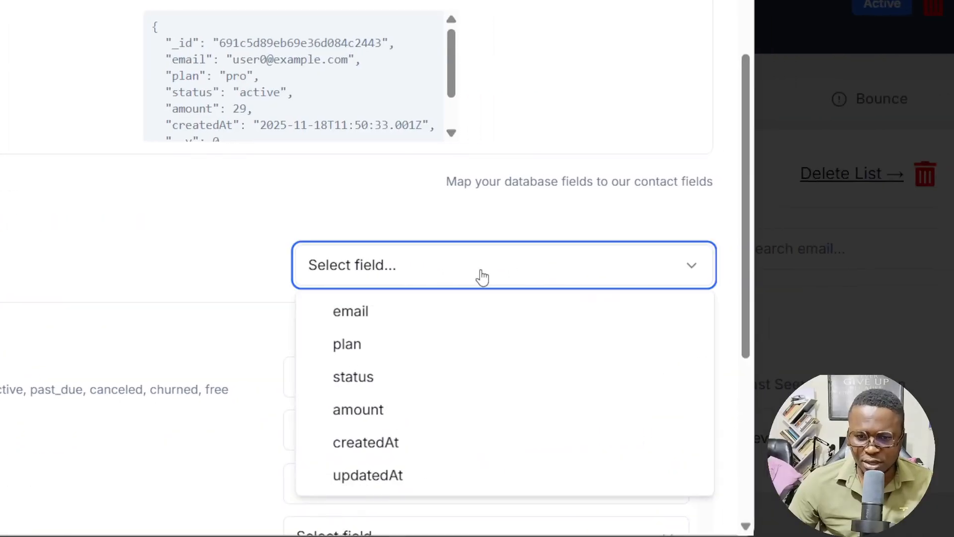
click(352, 313)
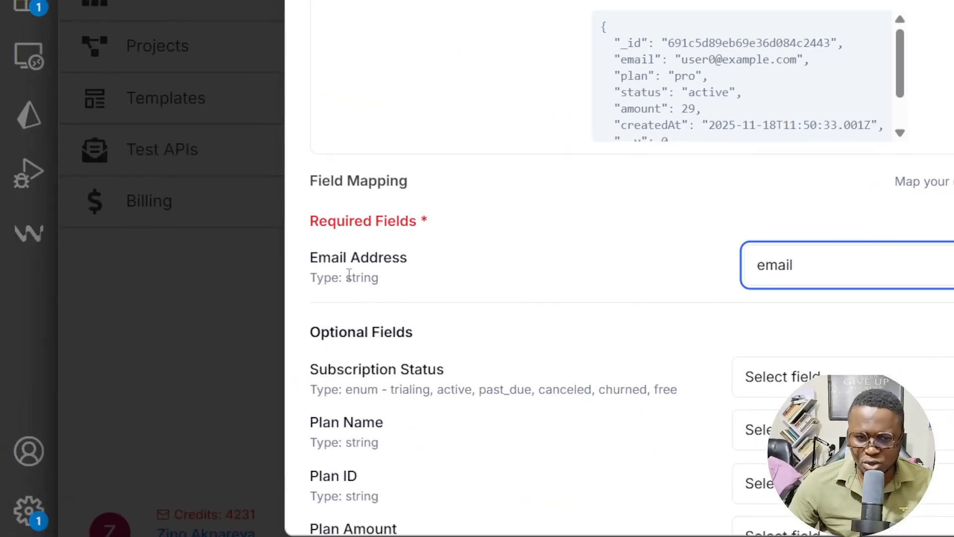
Step: Among the optional fields, map Plan Amount to amount and Plan Name to plan
scroll(615, 276, down, 4)
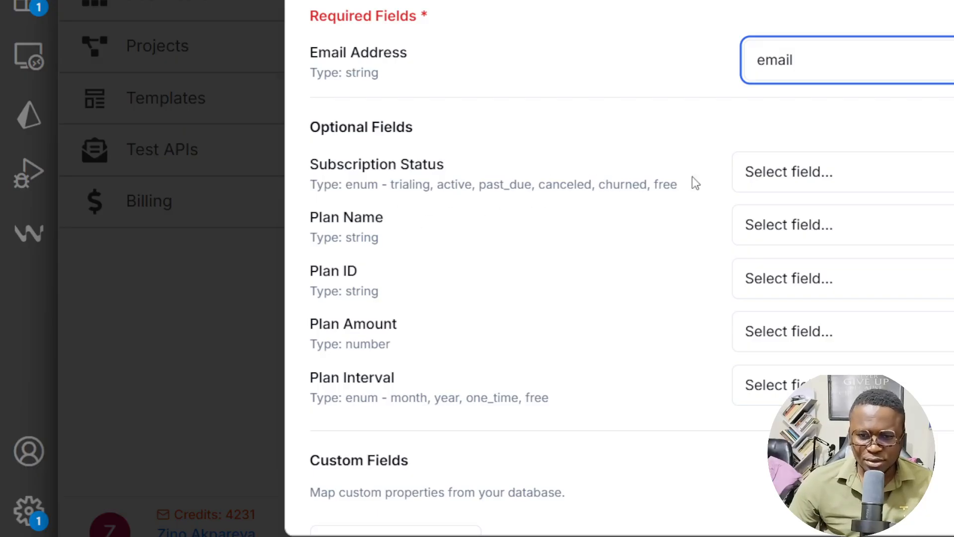
click(833, 176)
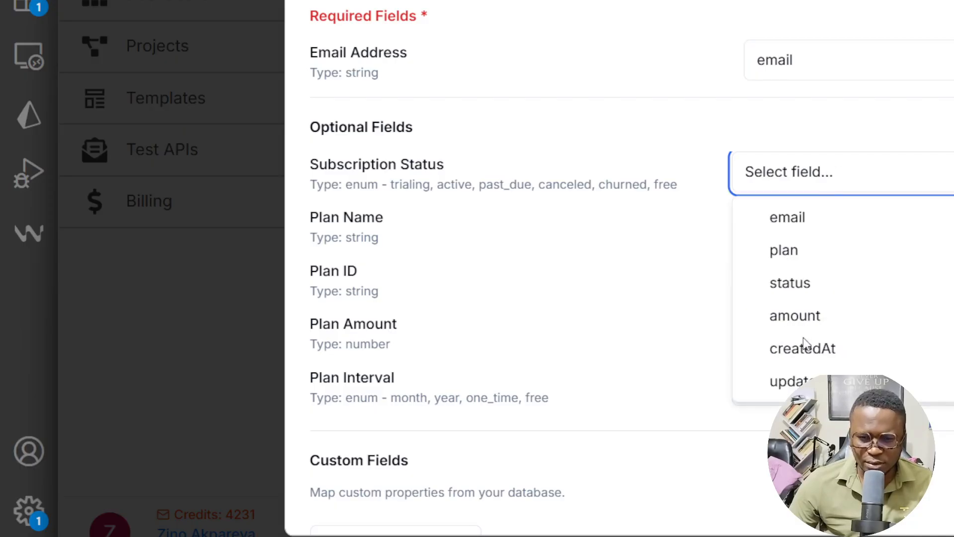
click(634, 147)
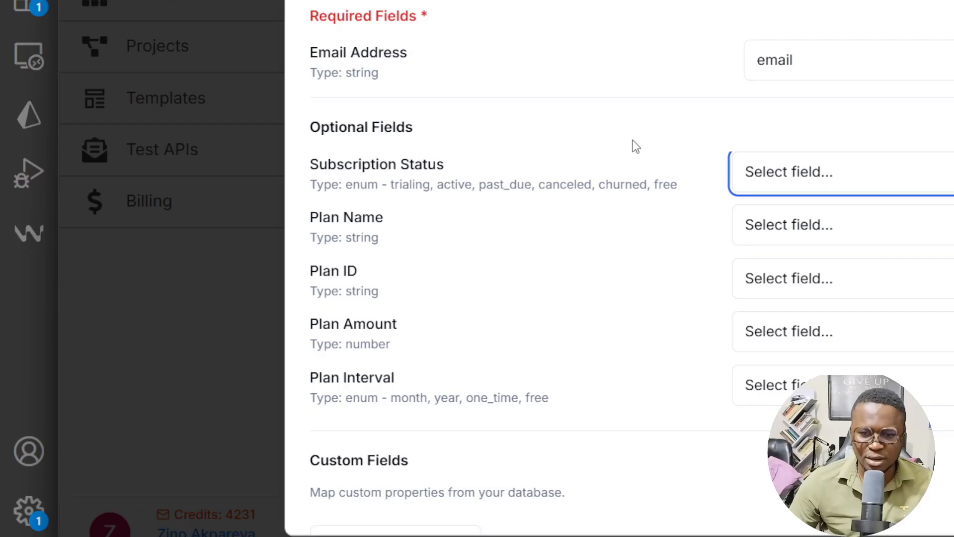
scroll(629, 236, down, 2)
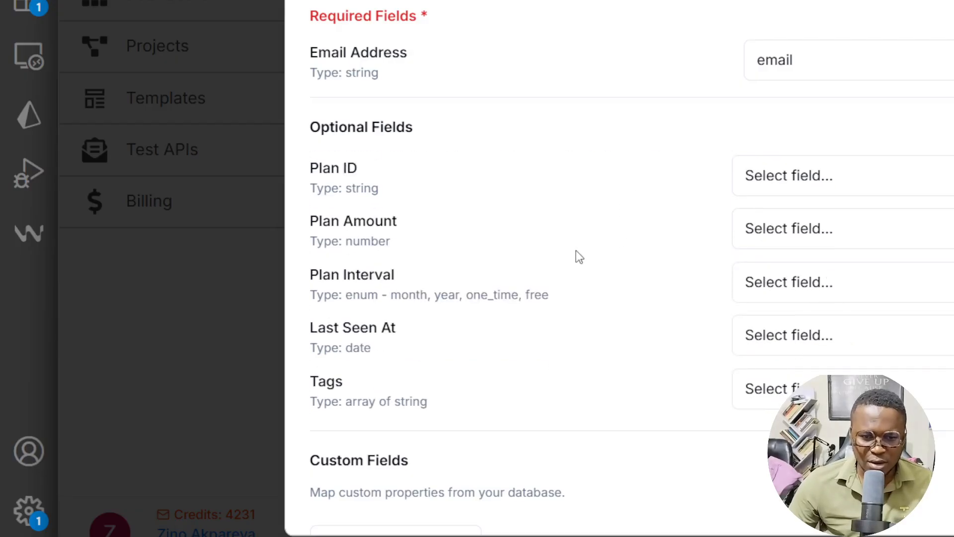
click(828, 228)
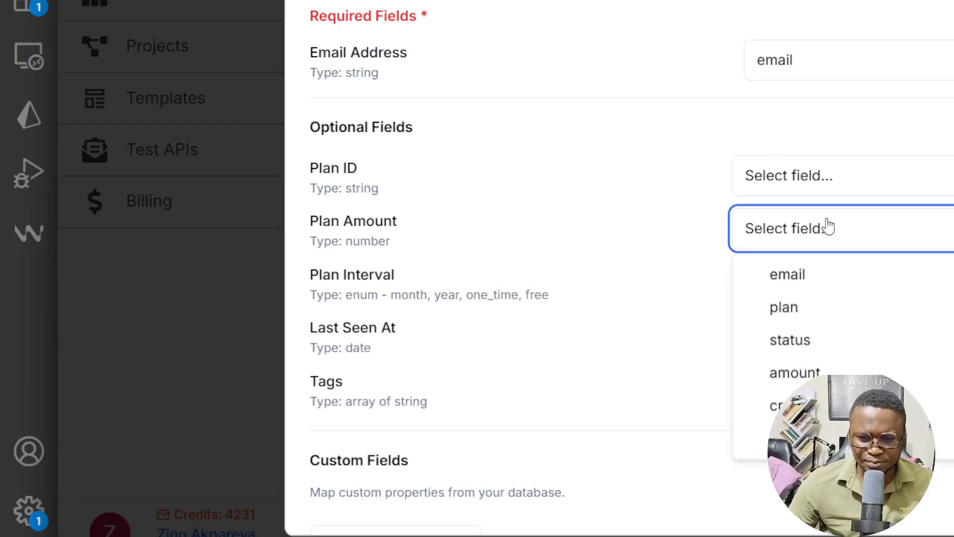
click(805, 372)
scroll(651, 299, up, 2)
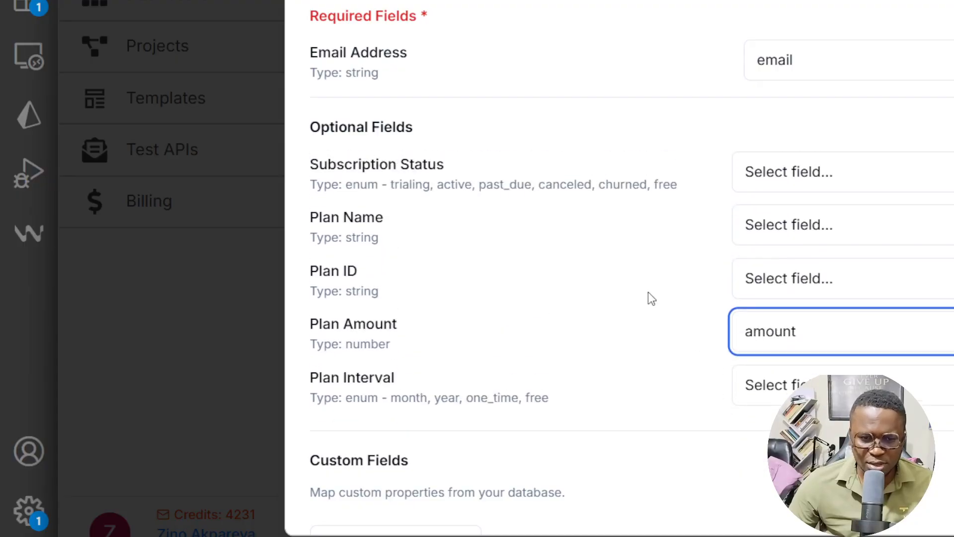
click(829, 230)
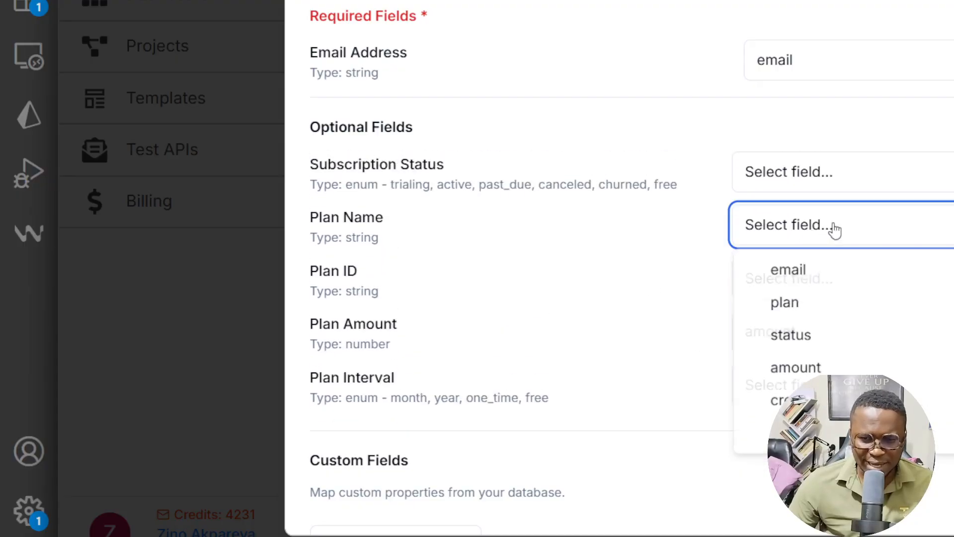
click(792, 305)
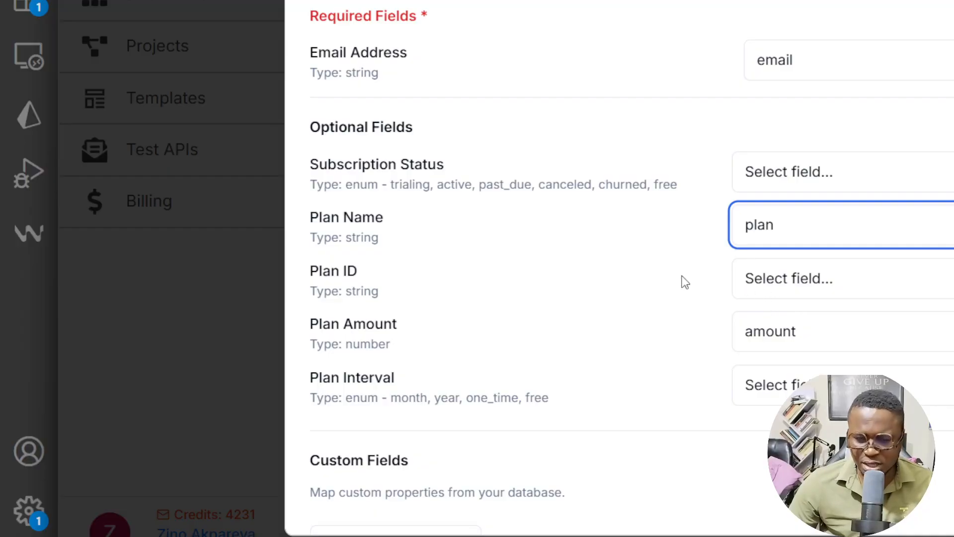
Step: Add a custom field to the import mapping with the property name subscription
scroll(586, 271, down, 2)
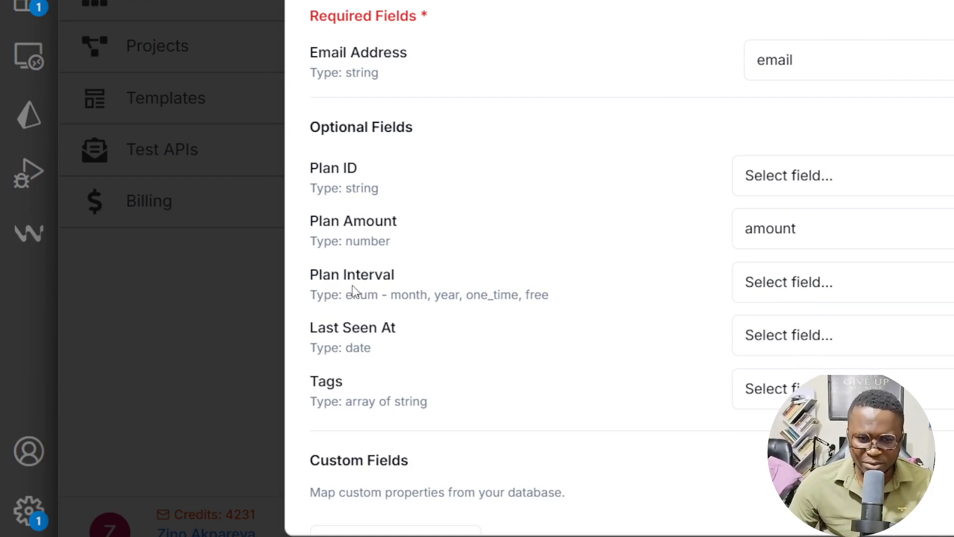
scroll(348, 291, down, 5)
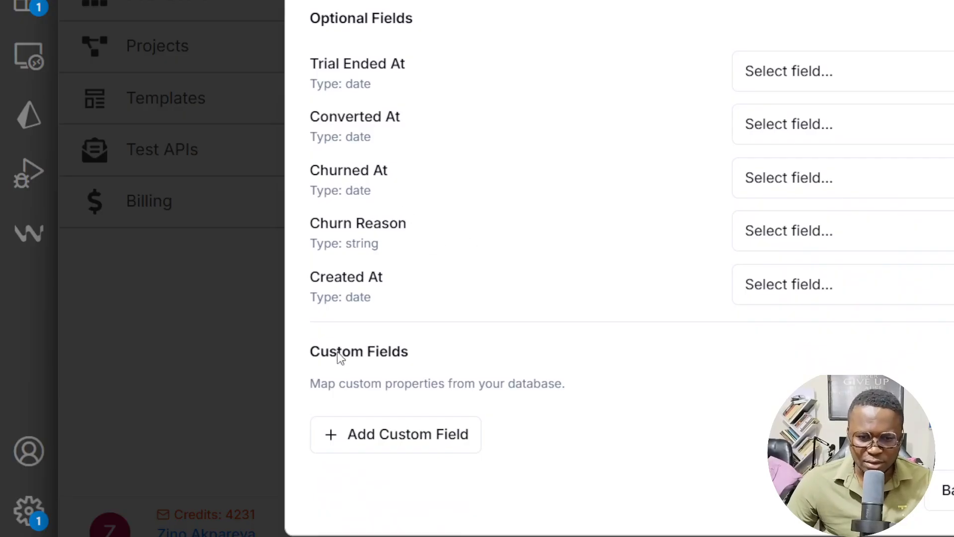
click(413, 447)
scroll(473, 313, down, 1)
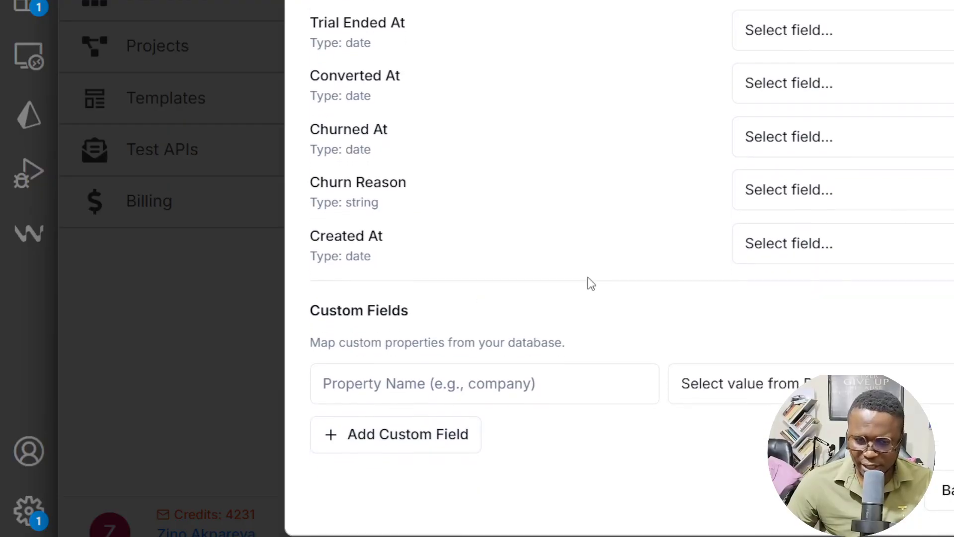
click(469, 382)
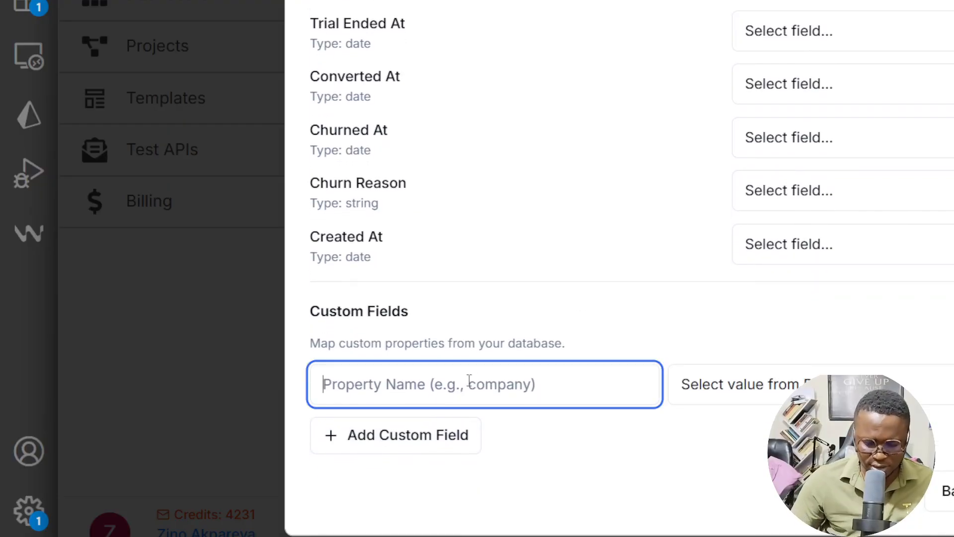
text(sta)
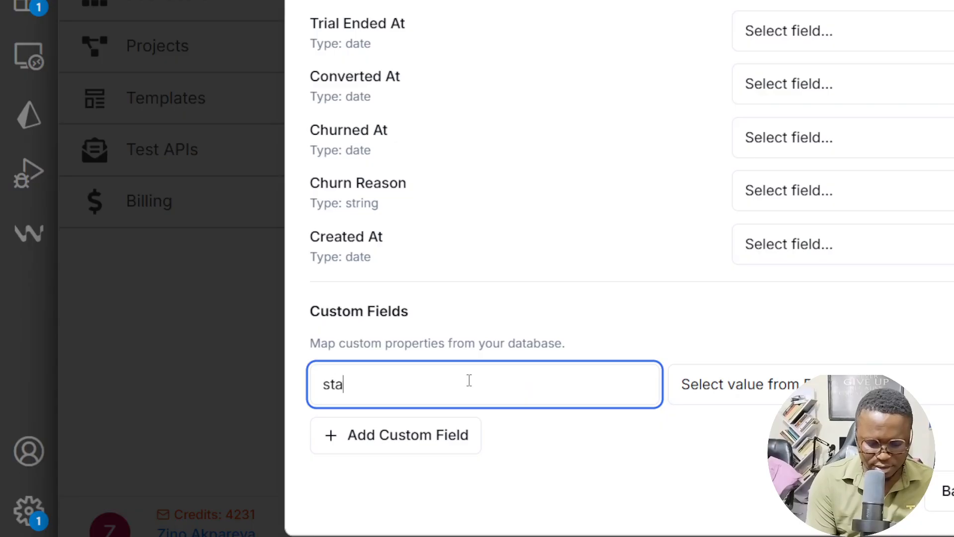
key(BackSpace)
key(BackSpace)
key(BackSpace)
text(Subs)
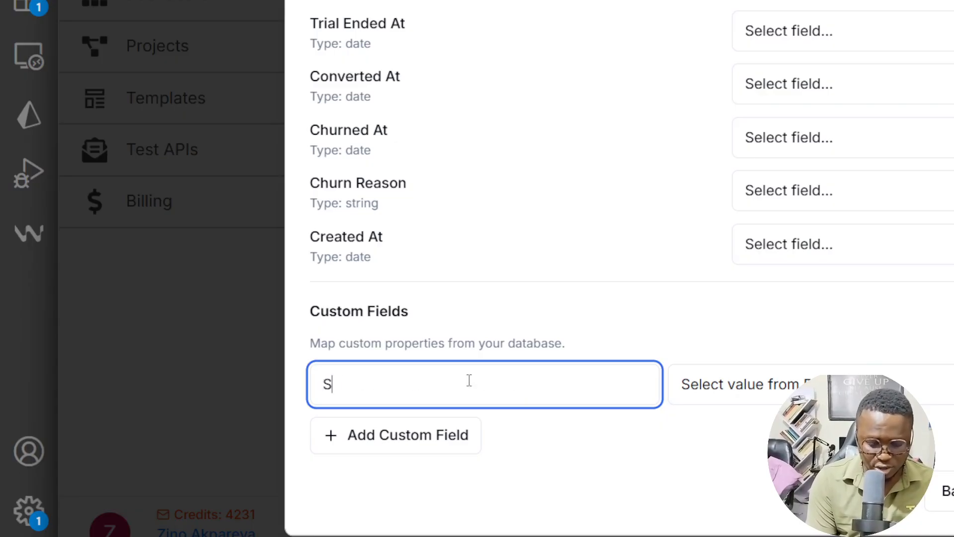
key(BackSpace)
key(BackSpace)
key(BackSpace)
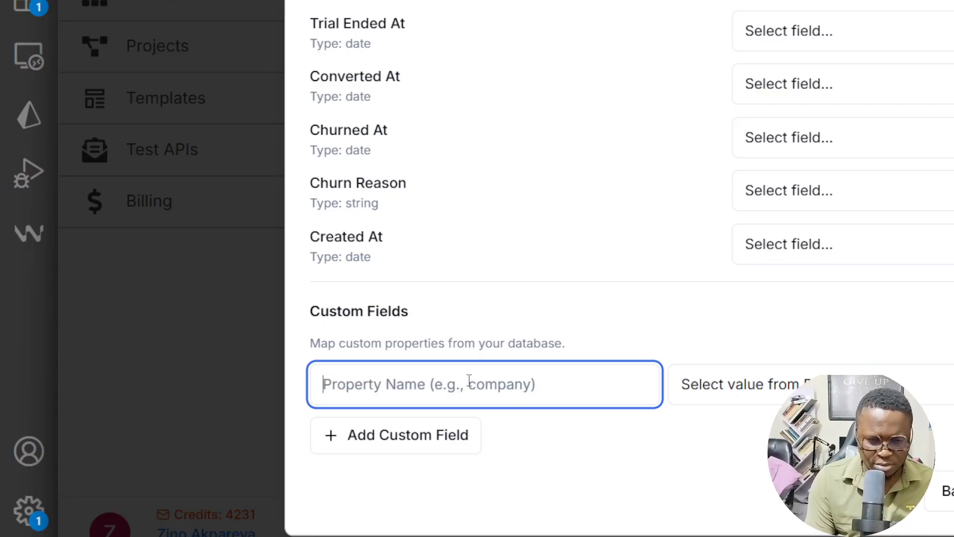
text(su)
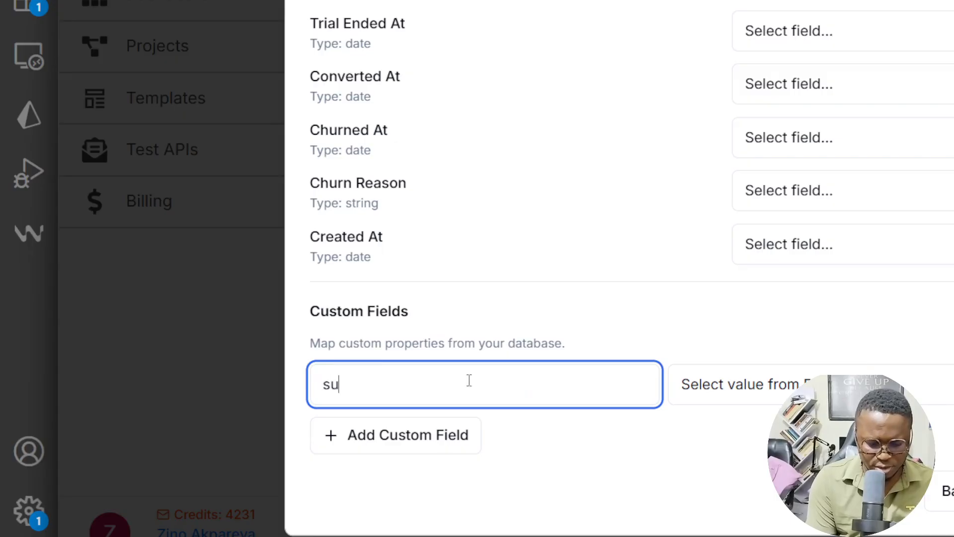
text(bscription)
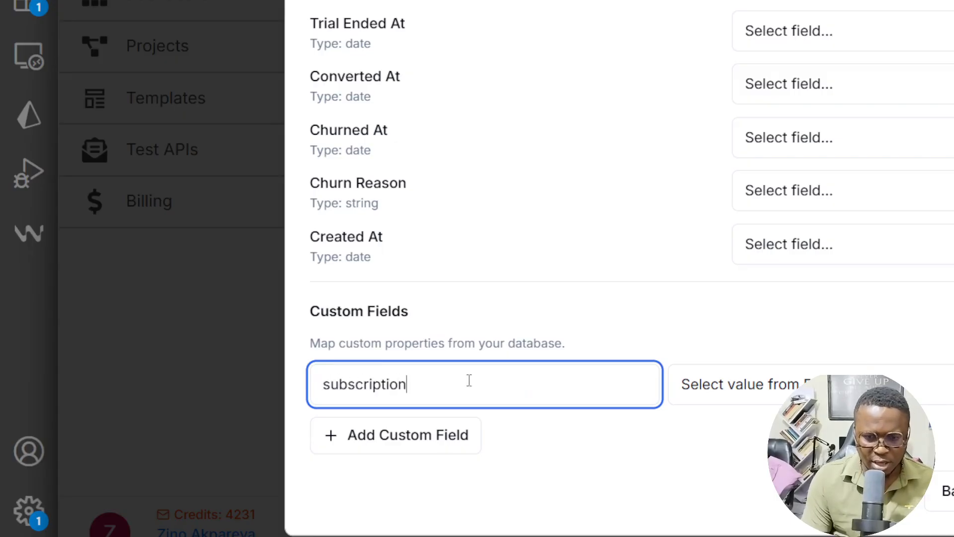
Step: Map the subscription custom property to the database's status field
click(785, 393)
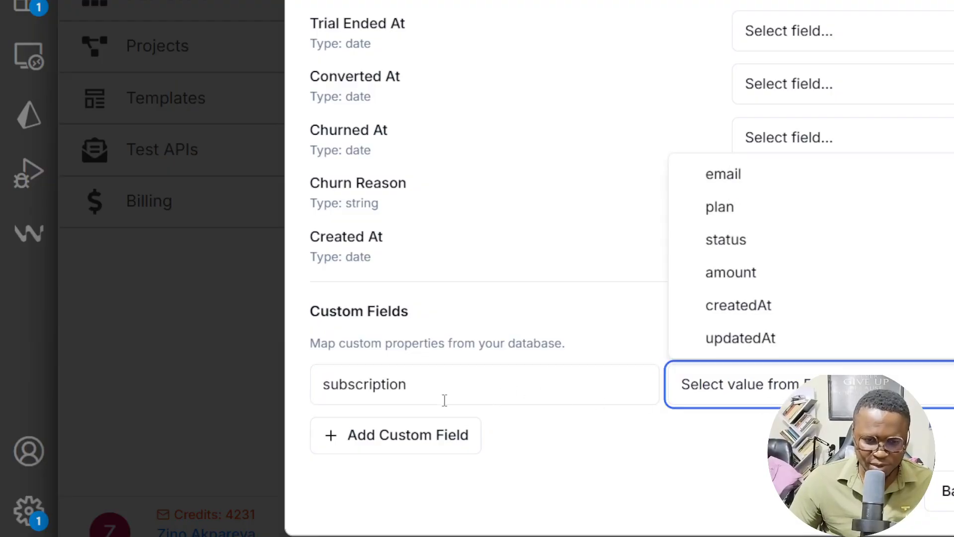
click(730, 242)
click(756, 389)
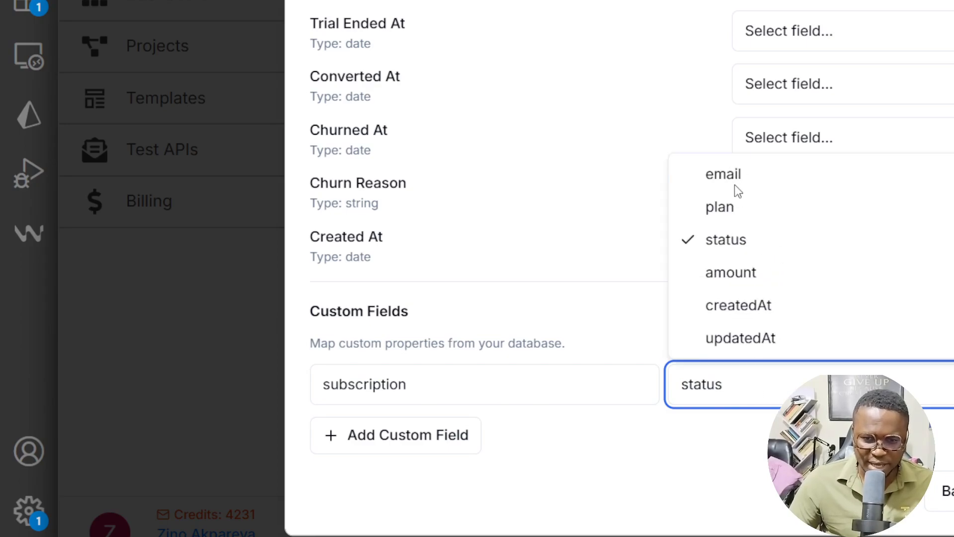
click(449, 388)
scroll(596, 219, up, 5)
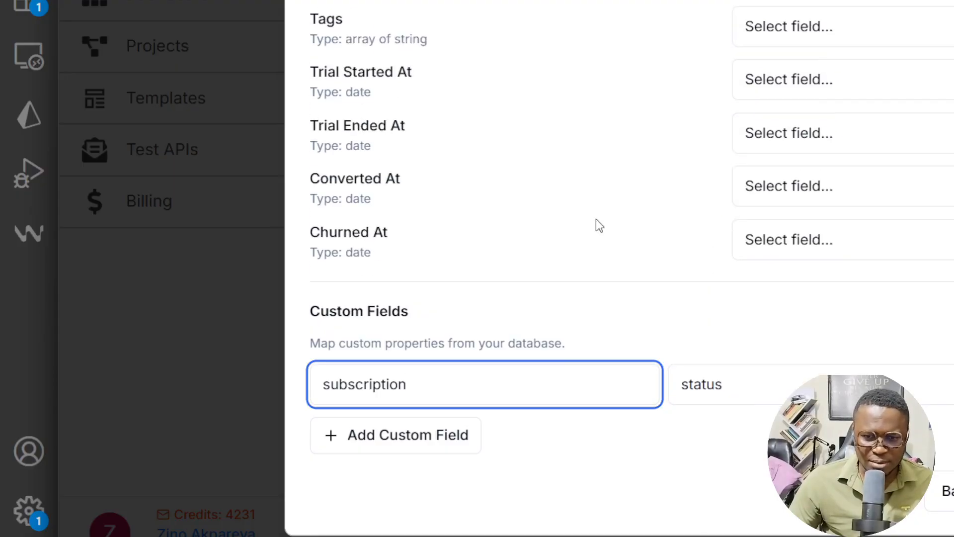
Step: Accept the field mapping, run the MongoDB import into the email list, and close the import dialog
scroll(648, 225, down, 5)
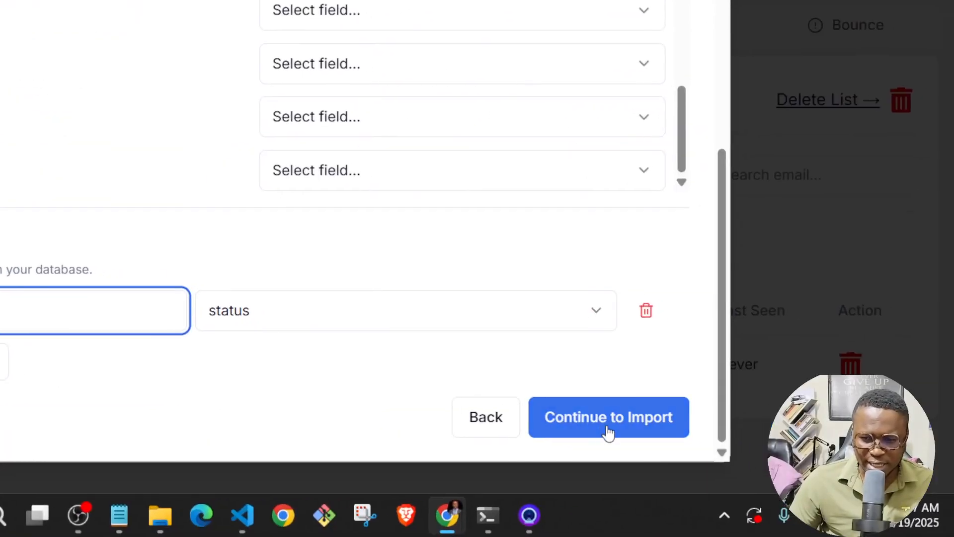
click(608, 430)
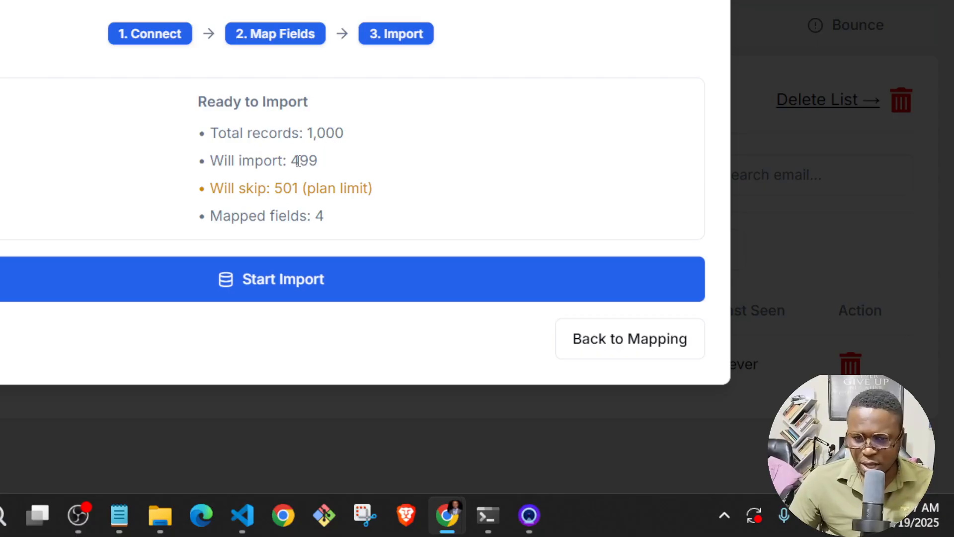
click(287, 279)
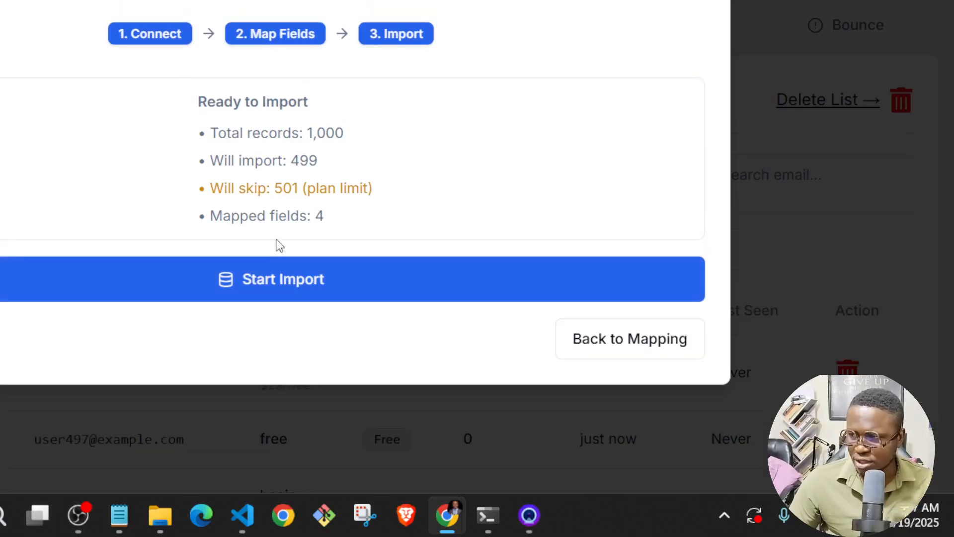
click(594, 285)
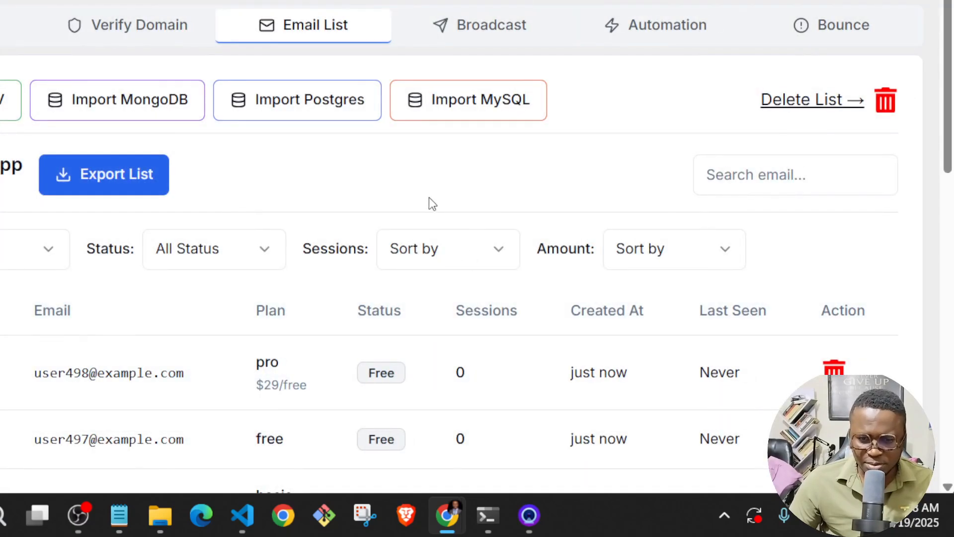
Step: Examine the imported contacts in the project's email list, checking their emails, plans and amounts
scroll(428, 202, down, 10)
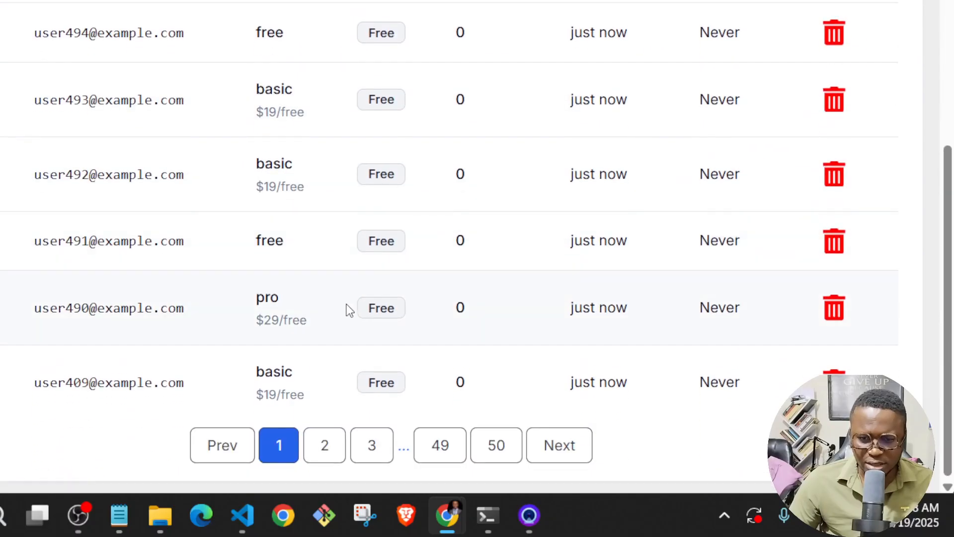
scroll(407, 333, up, 9)
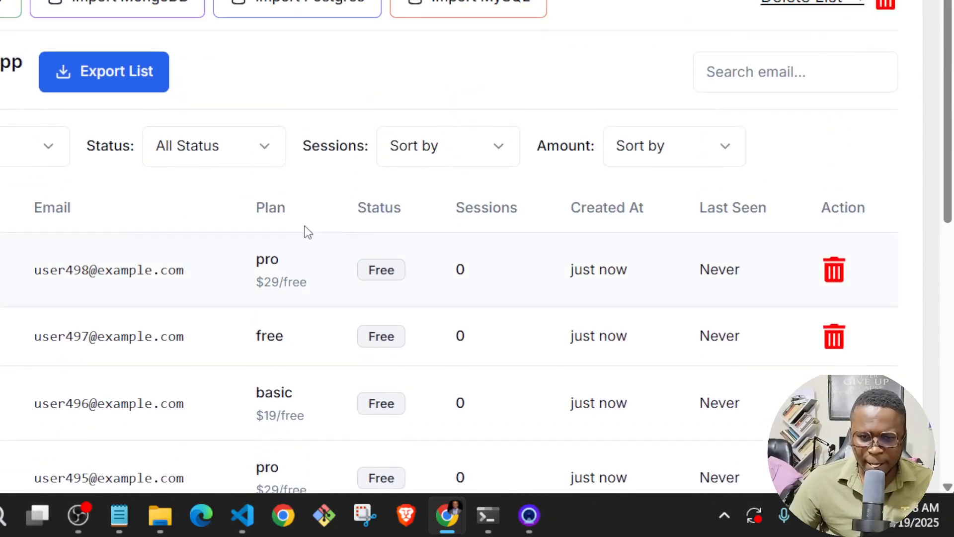
mouse_move(120, 281)
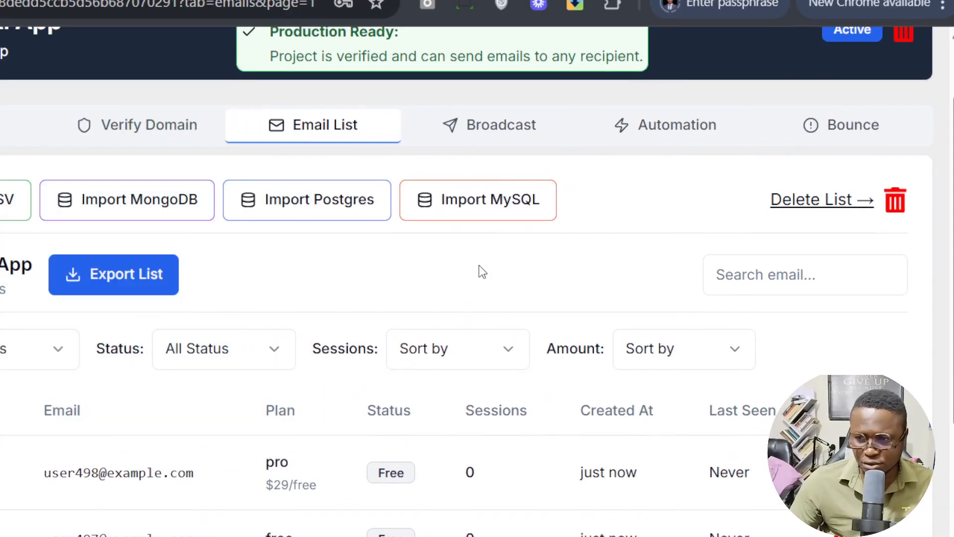
scroll(652, 348, up, 2)
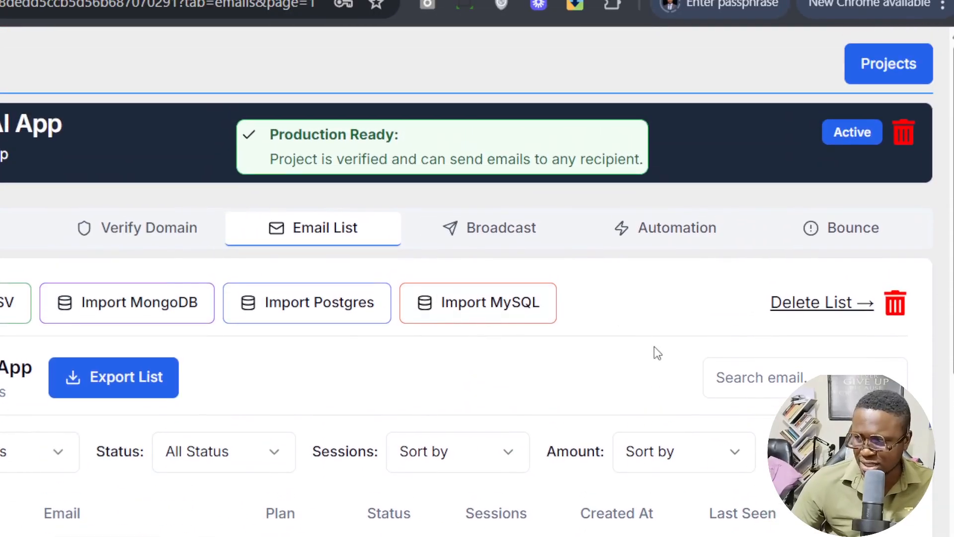